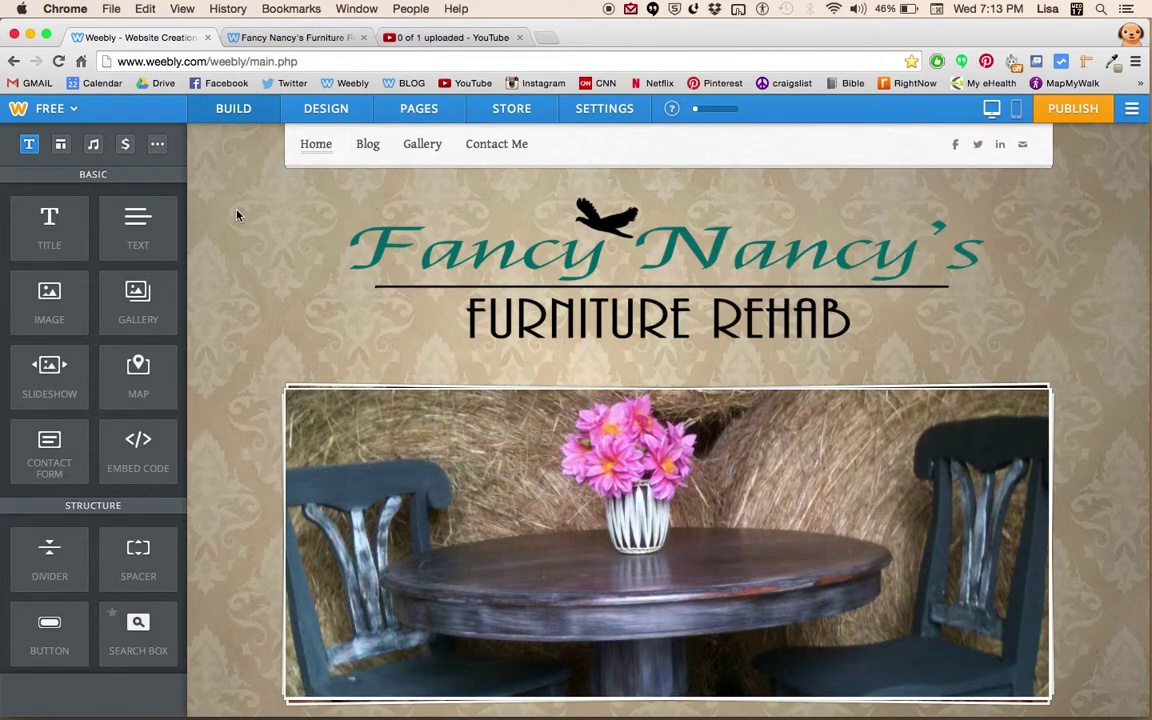
Open the site's Blog page and look over the existing post
click(366, 145)
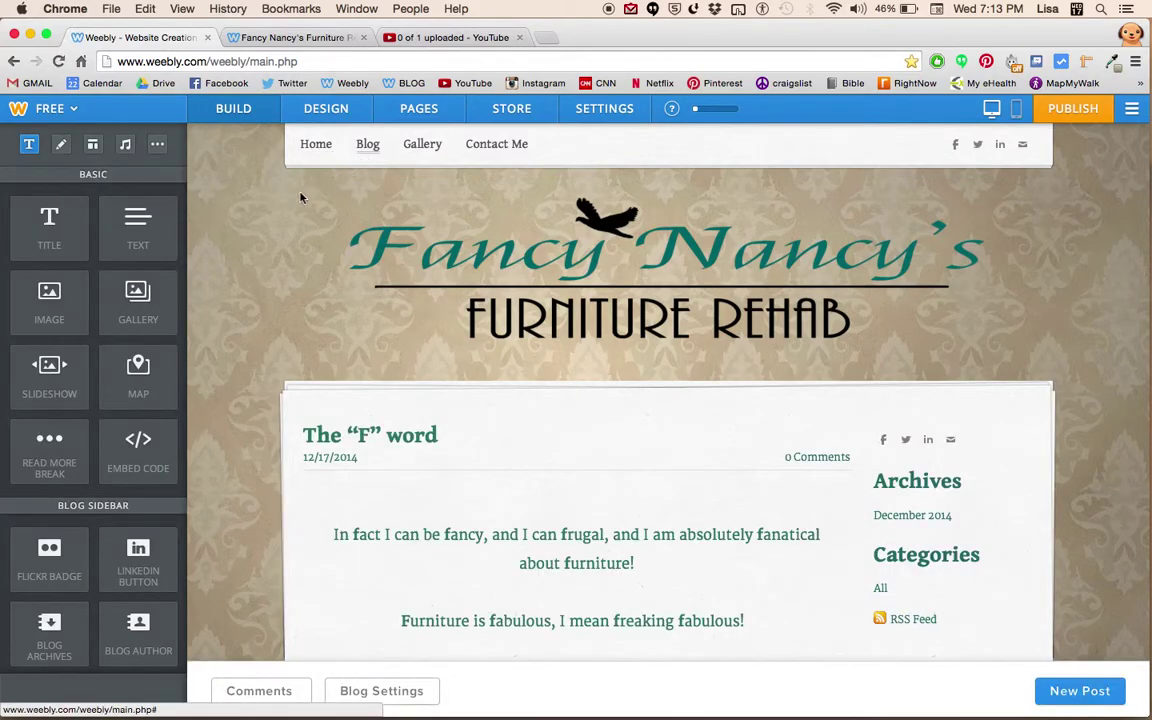
scroll(257, 295, down, 3)
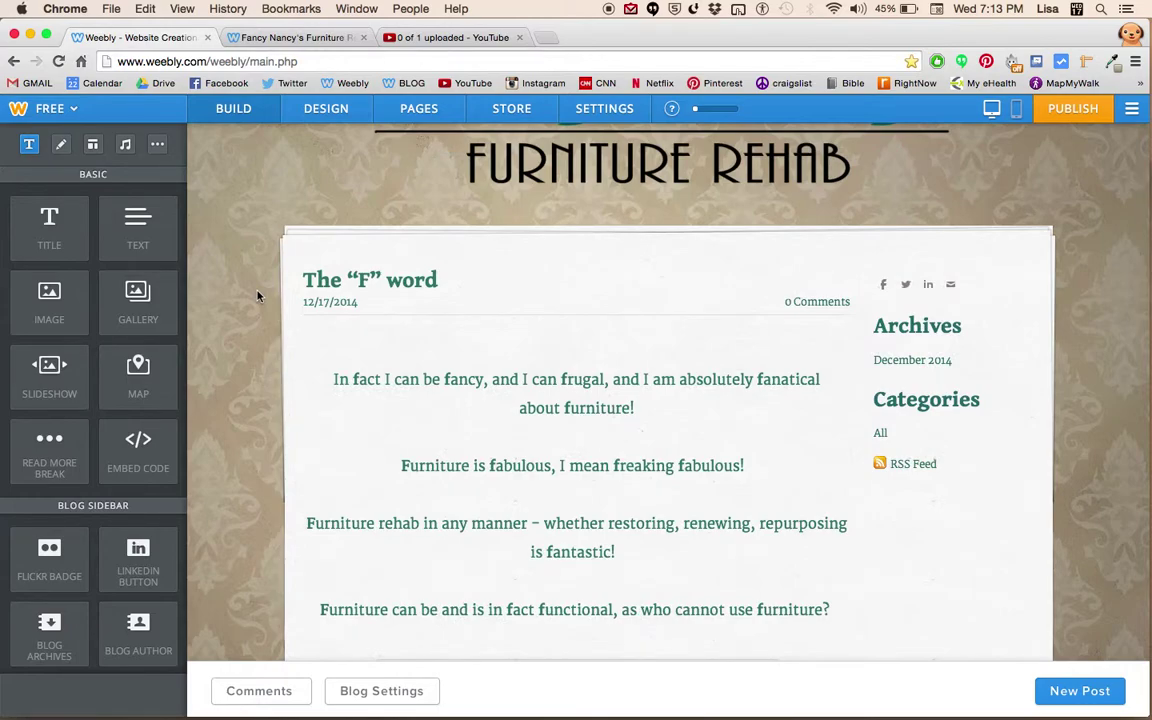
scroll(257, 295, down, 1)
scroll(257, 295, down, 1)
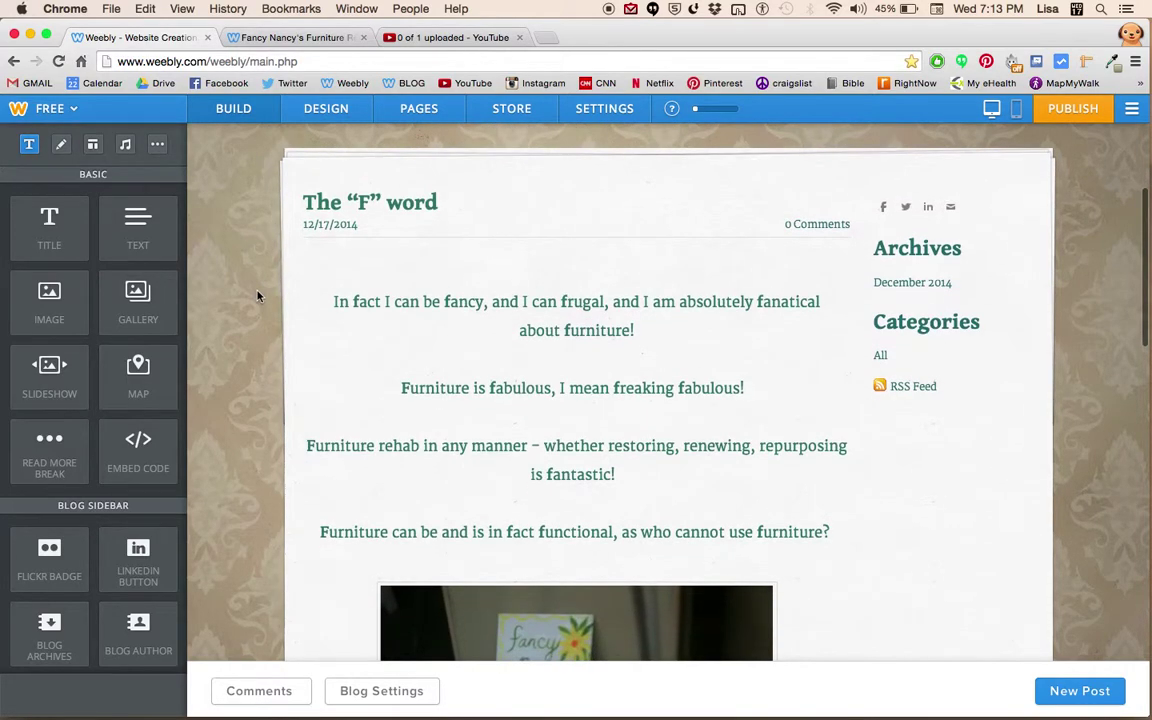
scroll(257, 295, down, 1)
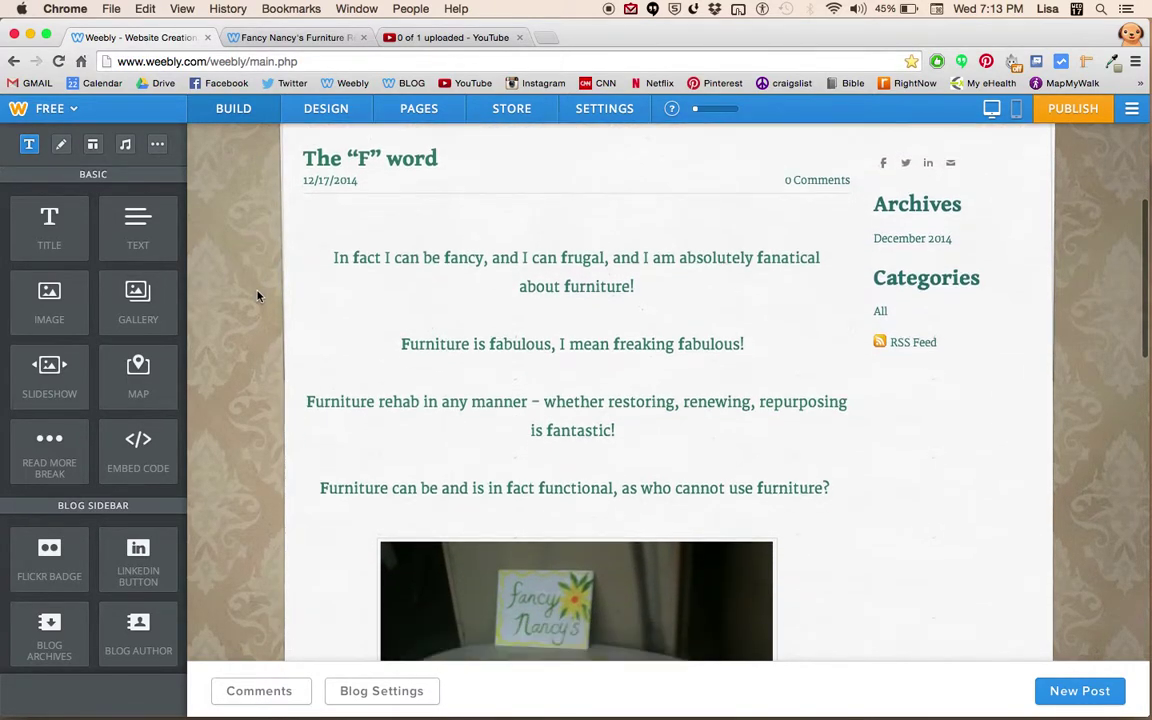
Open the post "The “F” word" for editing and close it without changing anything
click(543, 358)
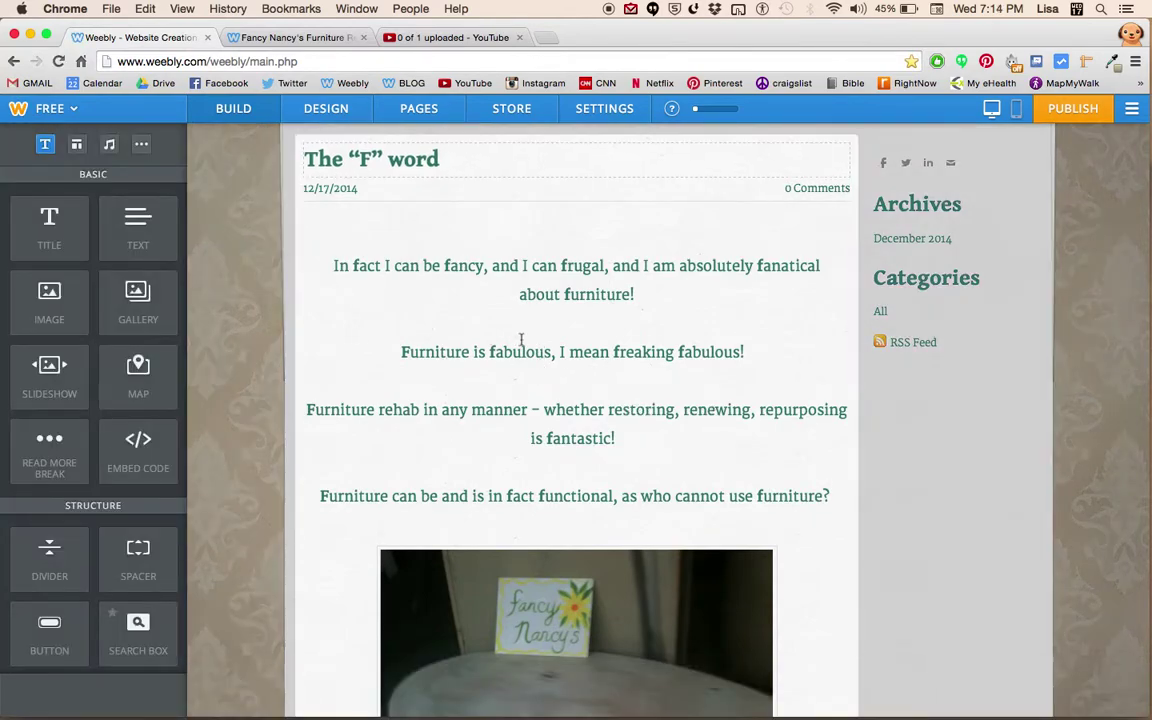
click(607, 342)
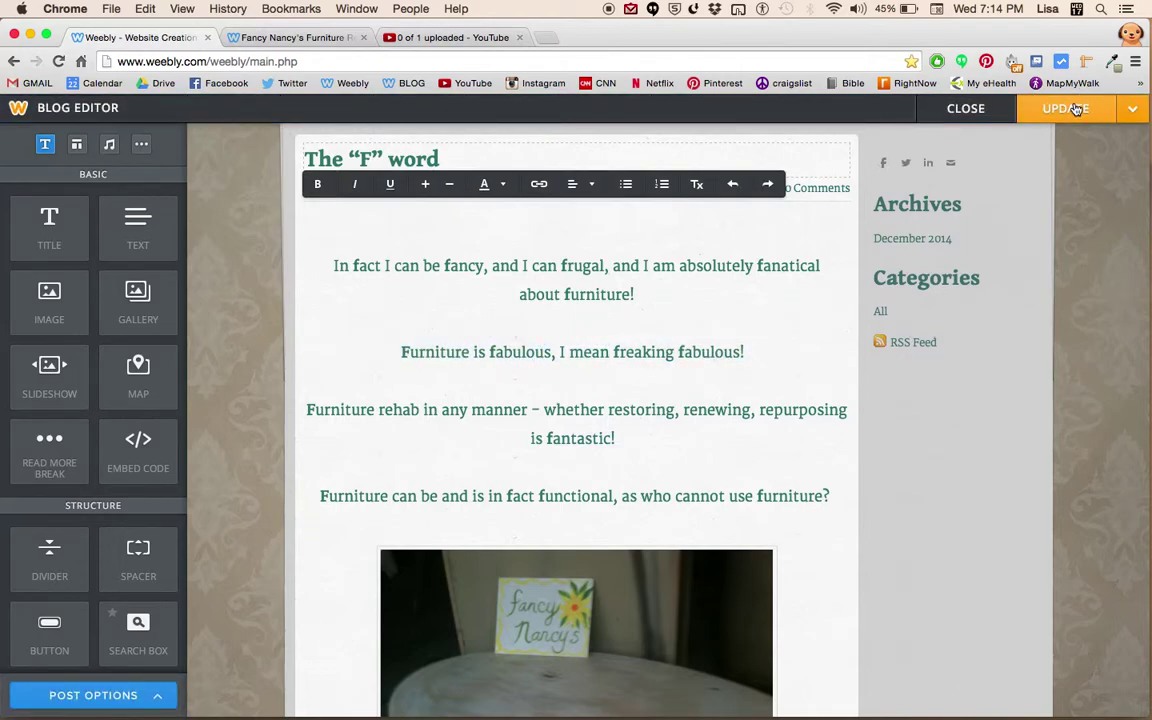
click(966, 109)
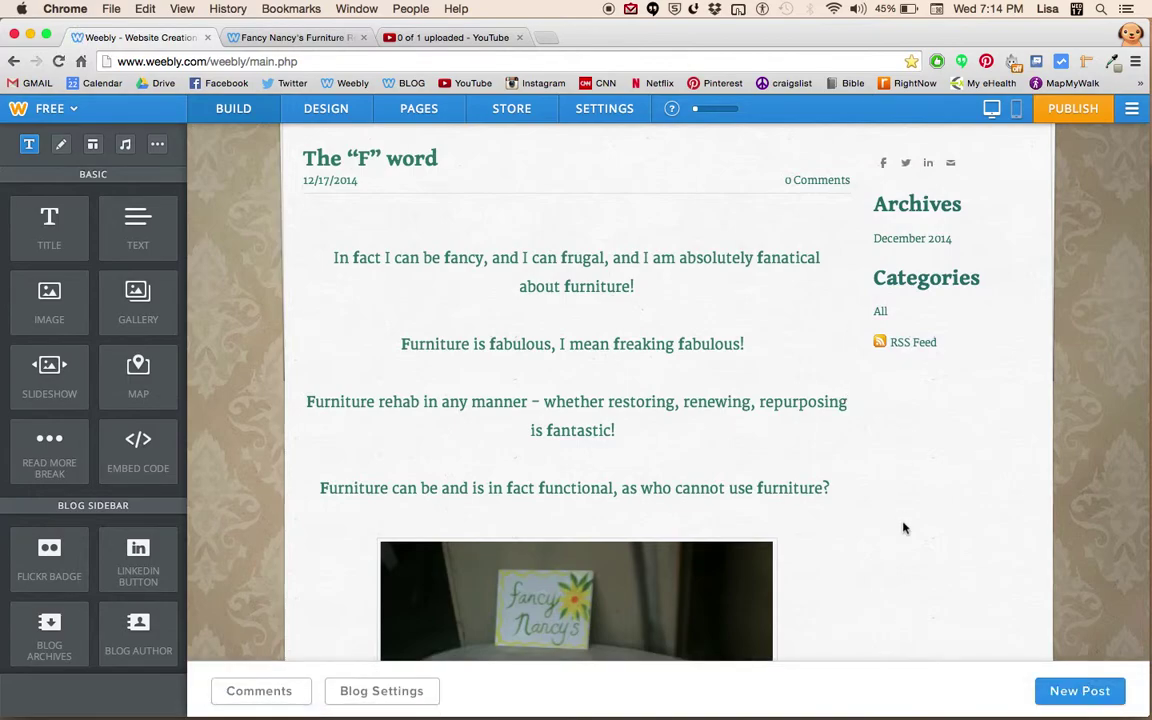
Create a new blog post with the title "New Post"
click(1068, 704)
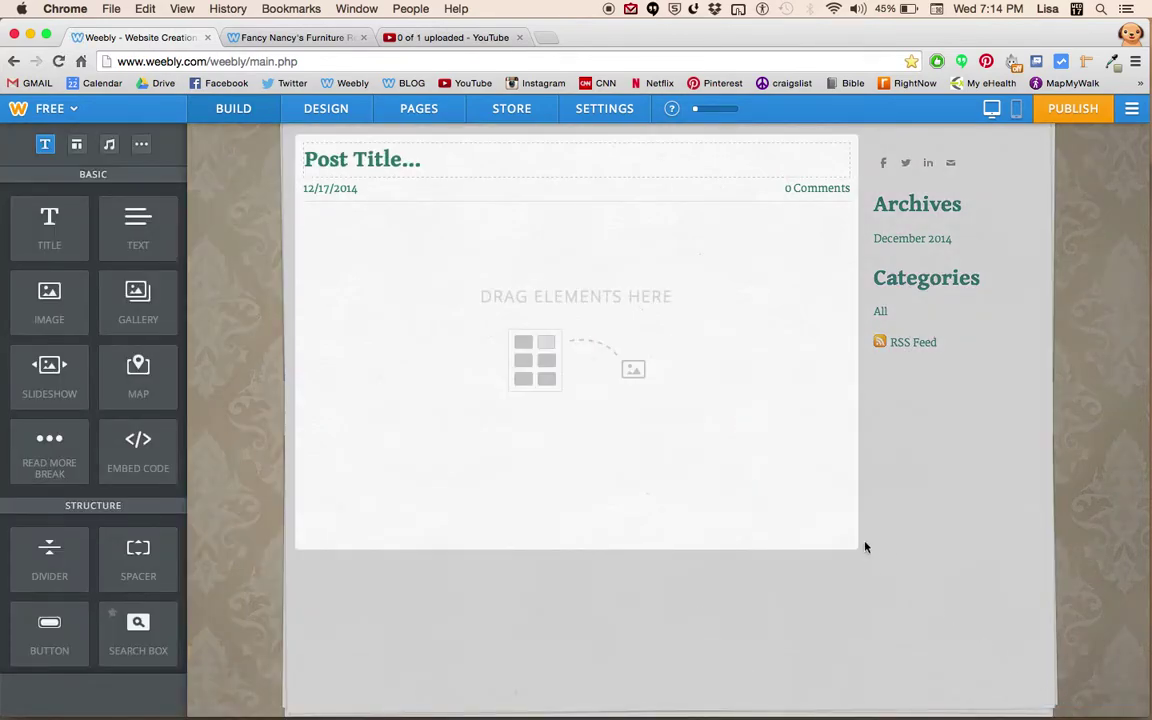
click(351, 174)
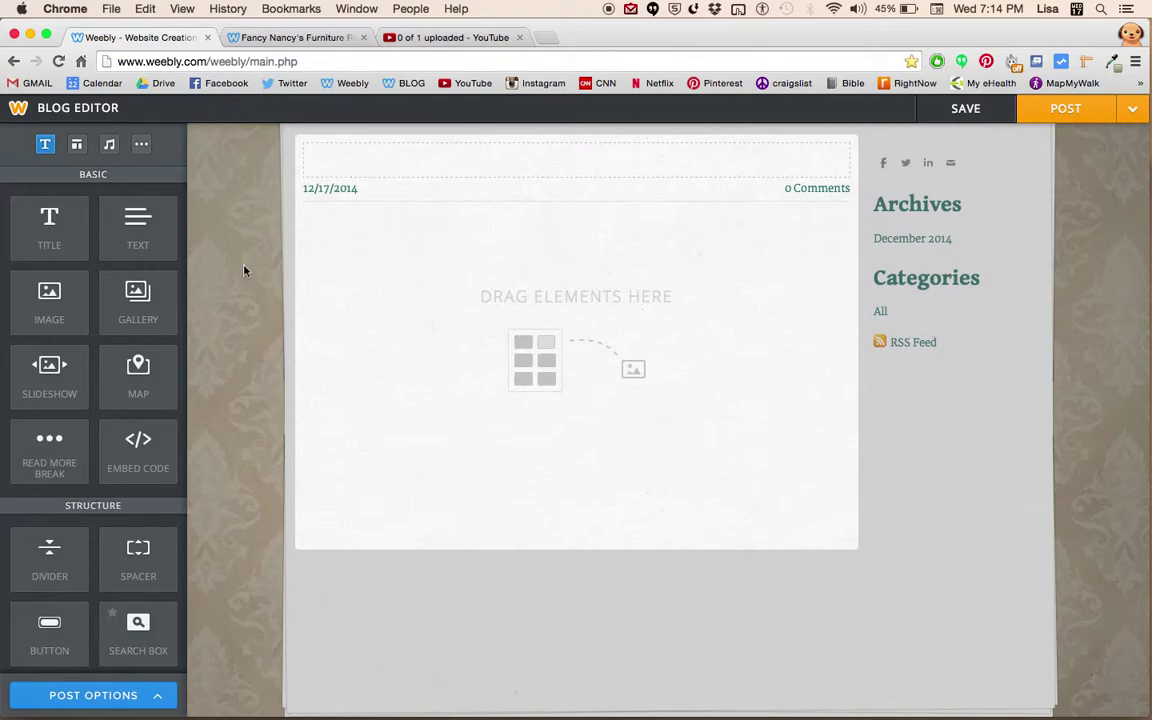
text(New Post)
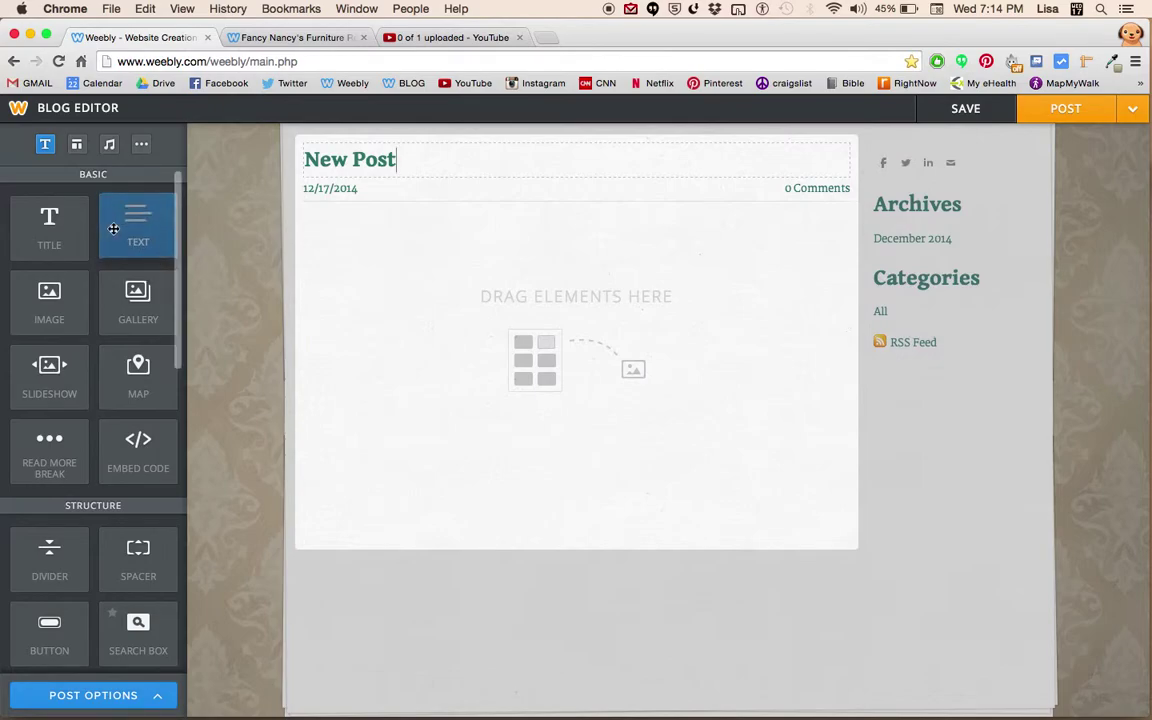
Add a text element to the post body with the text "Hi :)"
drag(113, 229, 423, 254)
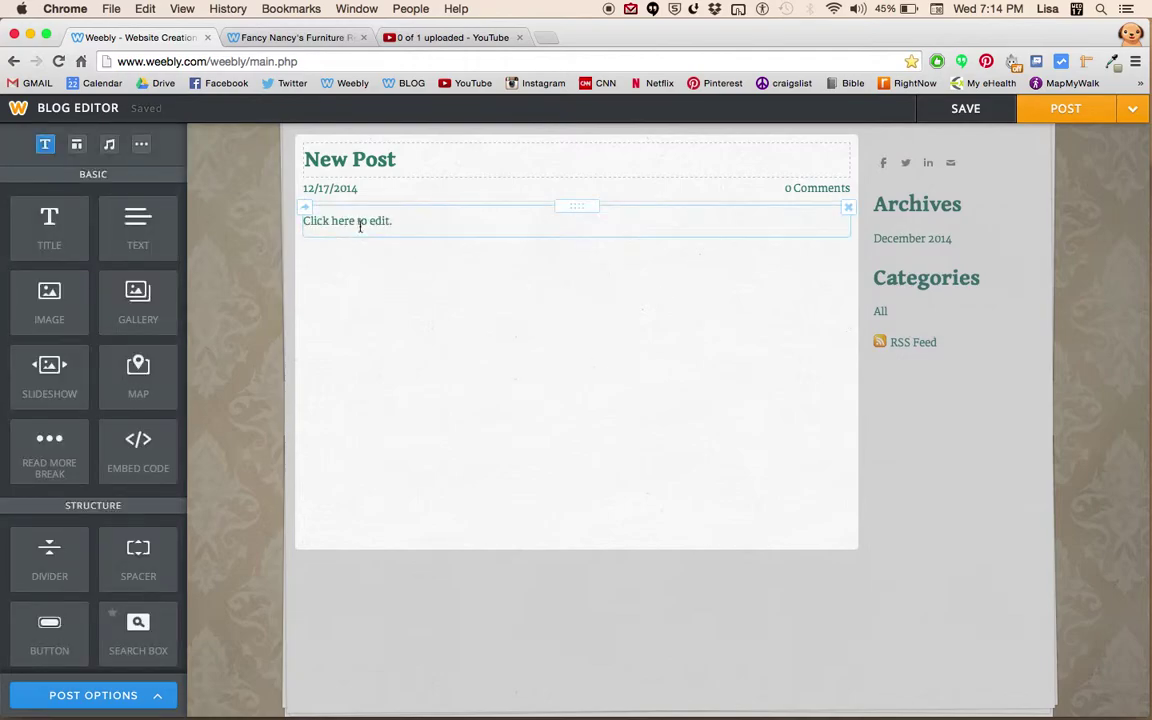
click(368, 222)
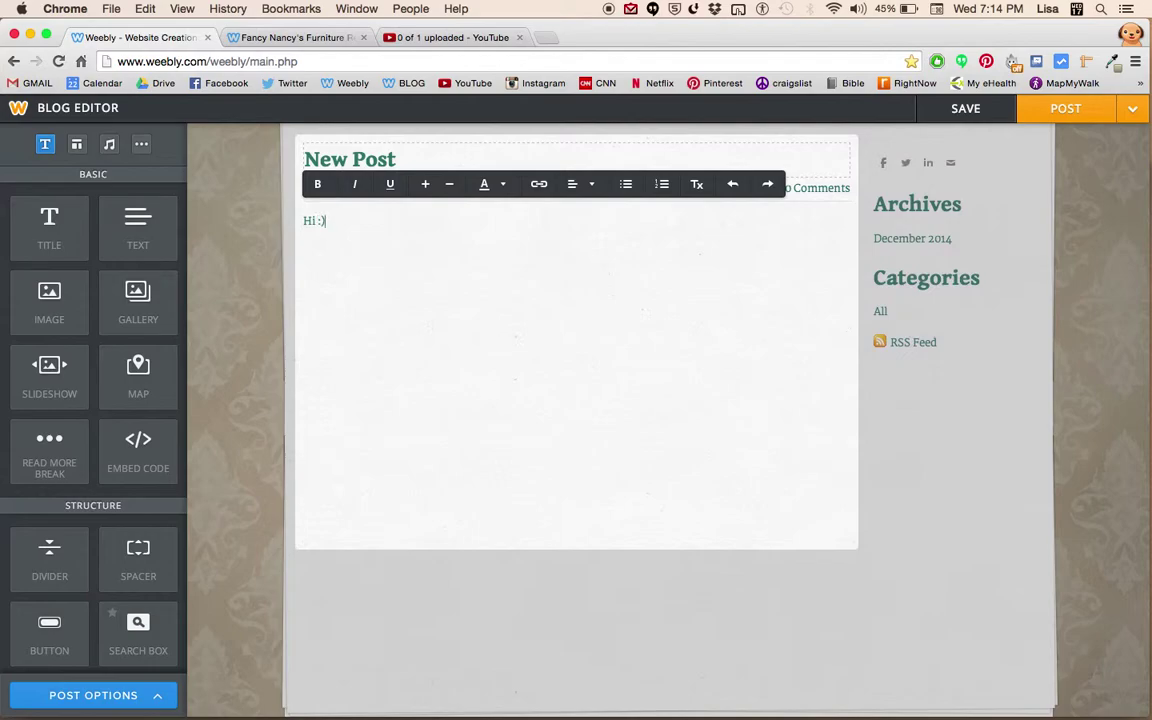
click(395, 286)
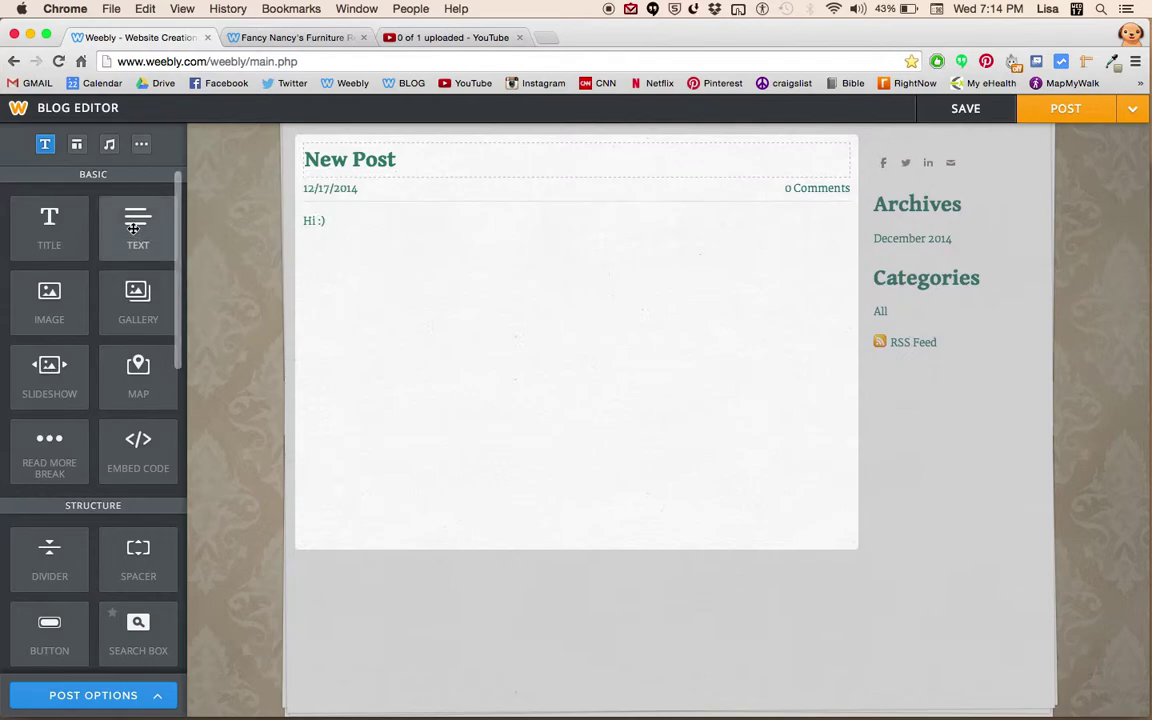
Add an image element below the "Hi :)" text, then open its upload dialog and close it without choosing a photo
drag(125, 207, 334, 249)
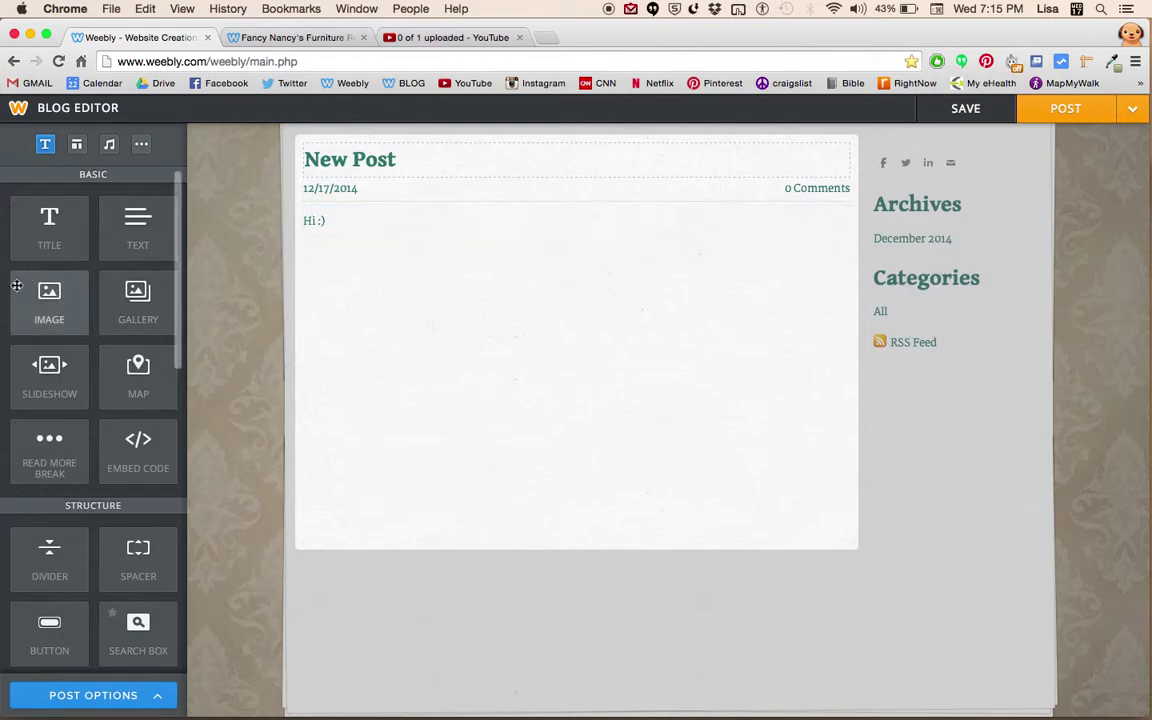
drag(75, 300, 466, 333)
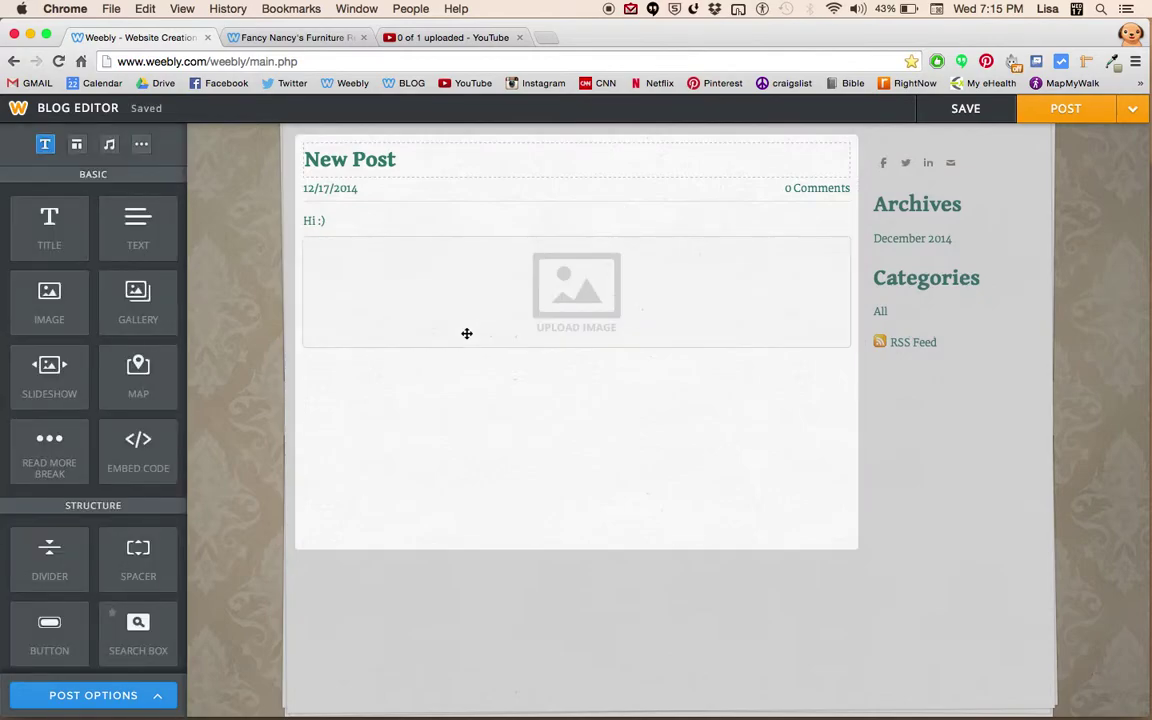
click(603, 294)
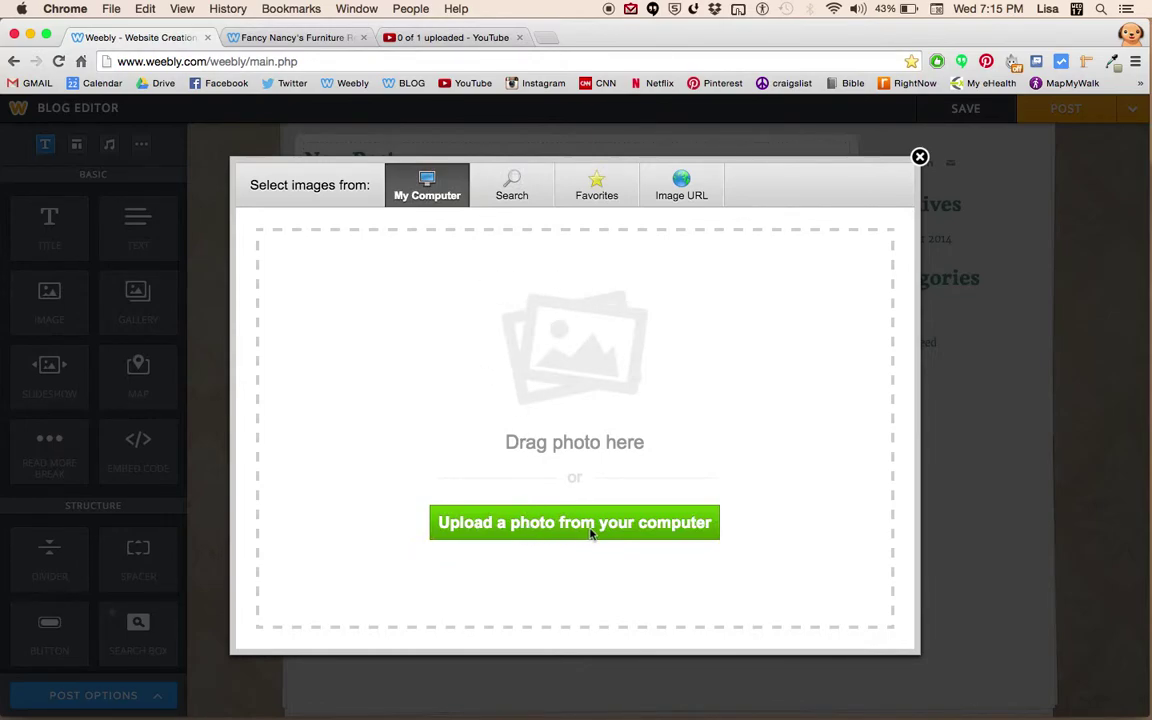
click(919, 159)
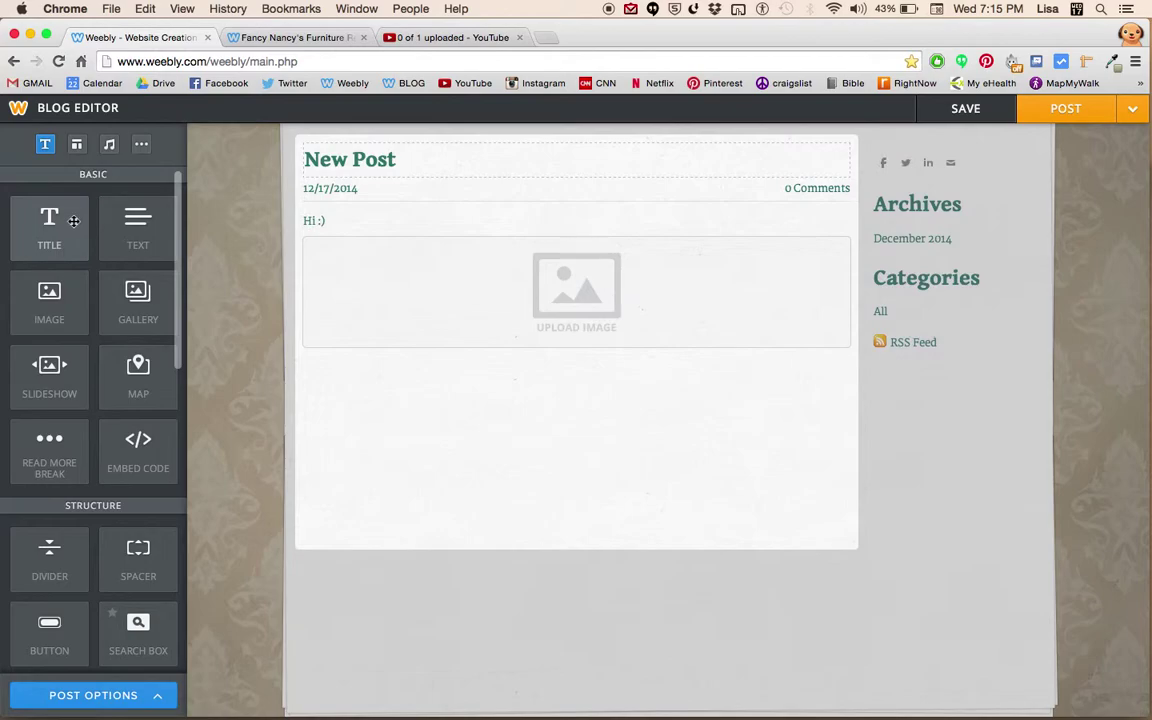
Add a title element above the "Hi :)" text and set its heading to "Title"
drag(73, 221, 422, 211)
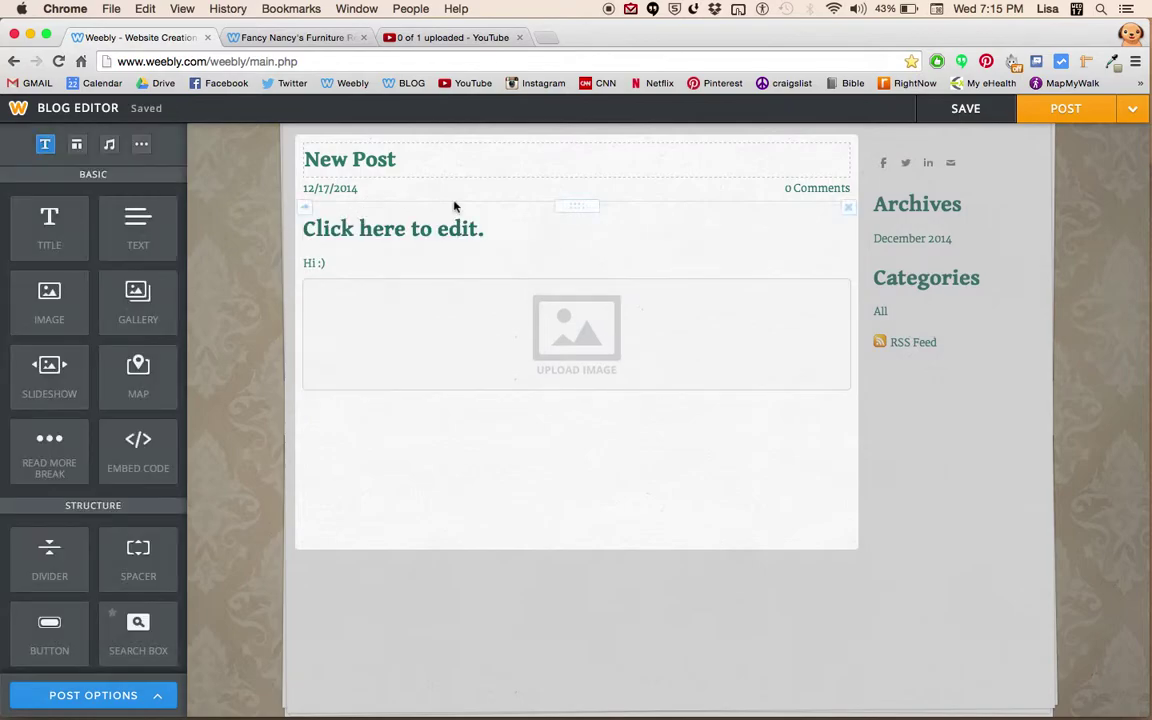
click(442, 226)
text(Title)
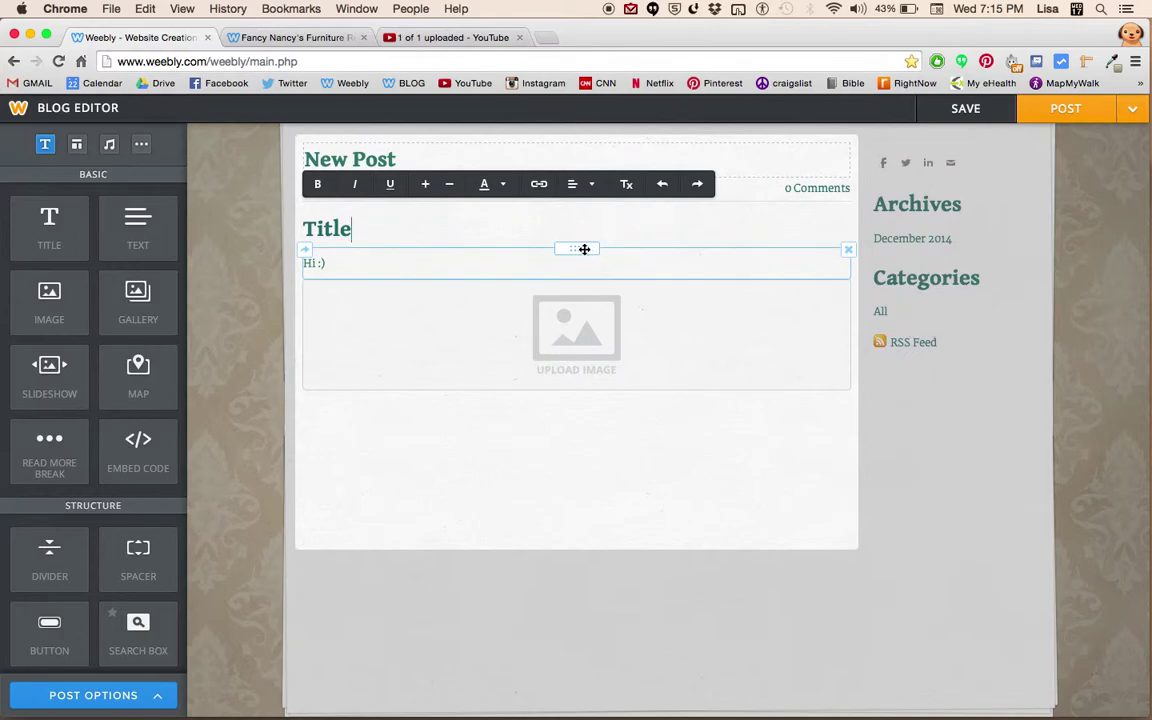
Move the "Hi :)" text element below the image placeholder
drag(584, 249, 581, 436)
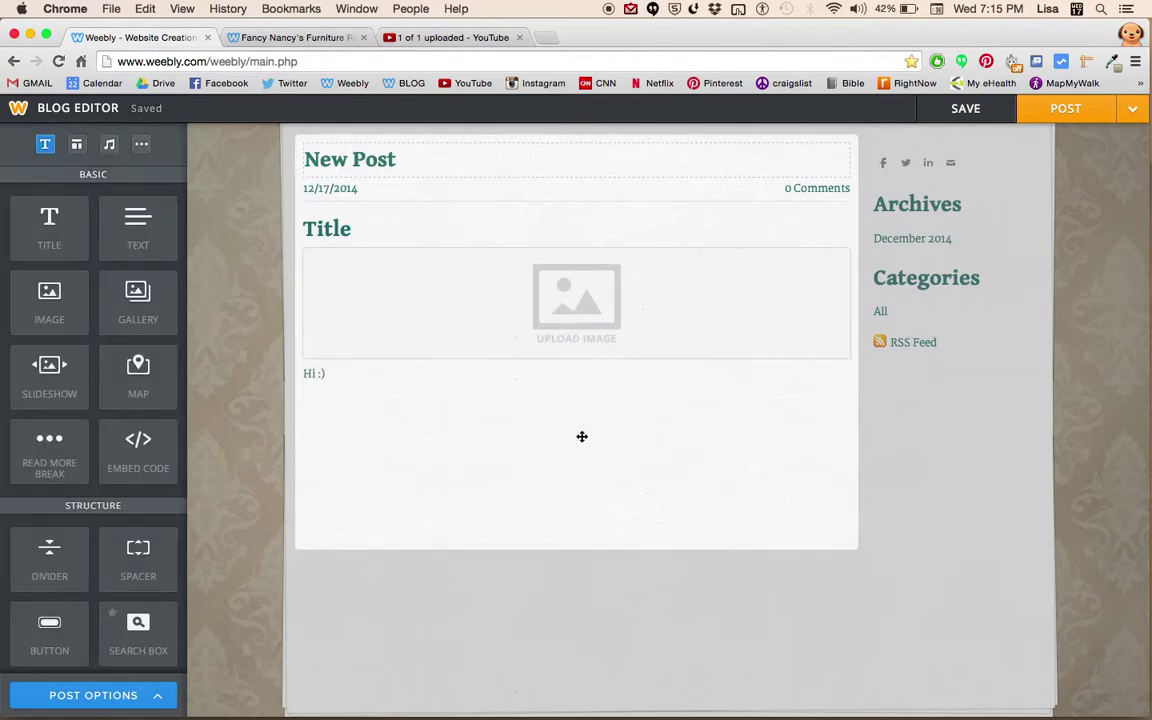
scroll(519, 334, down, 2)
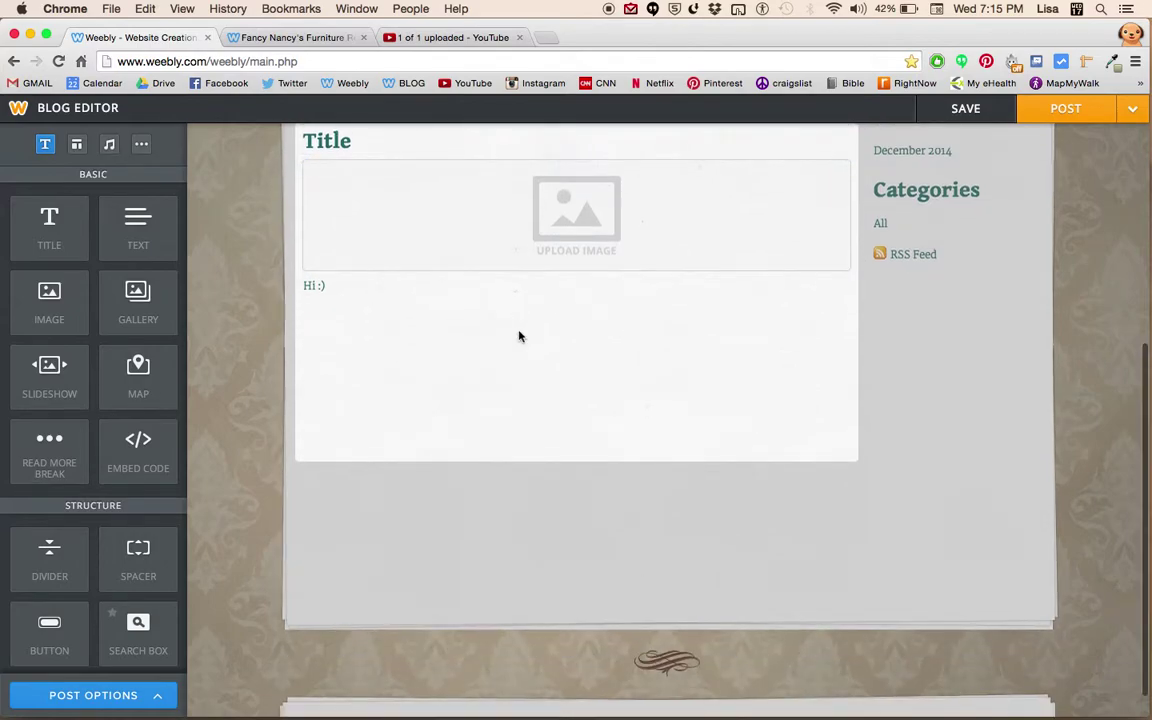
scroll(519, 336, up, 3)
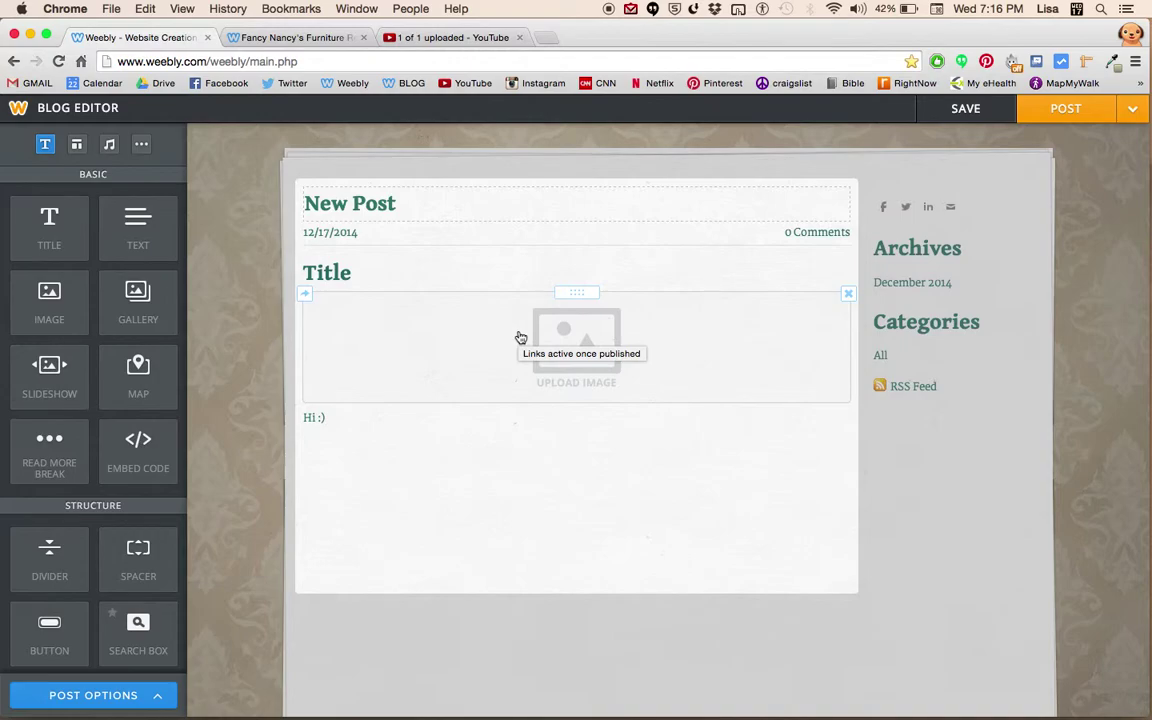
Publish the post, then reload the live site and check the new post on its Blog page
click(1050, 120)
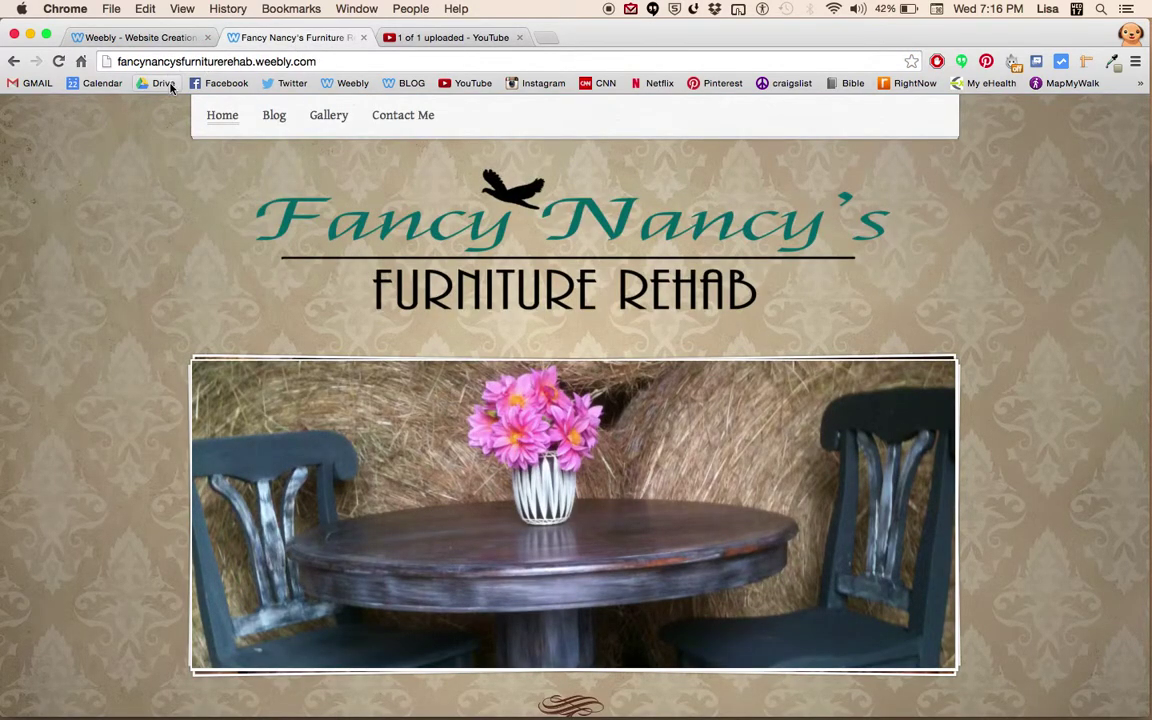
click(58, 62)
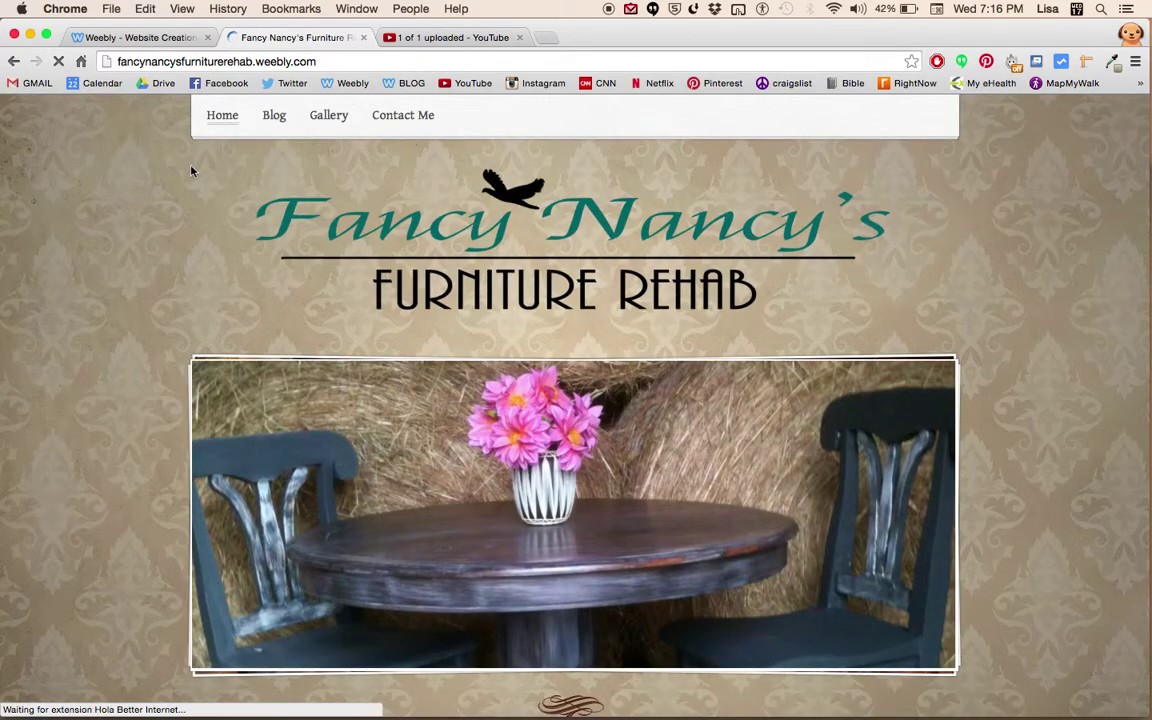
click(279, 119)
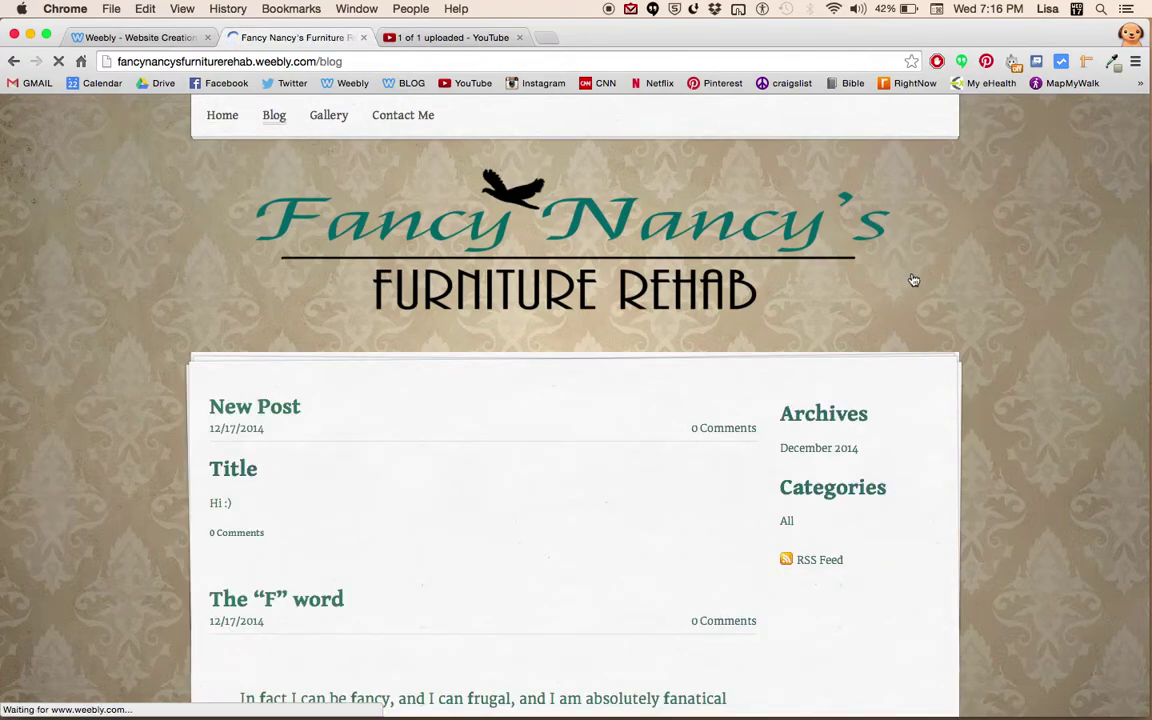
scroll(997, 373, down, 2)
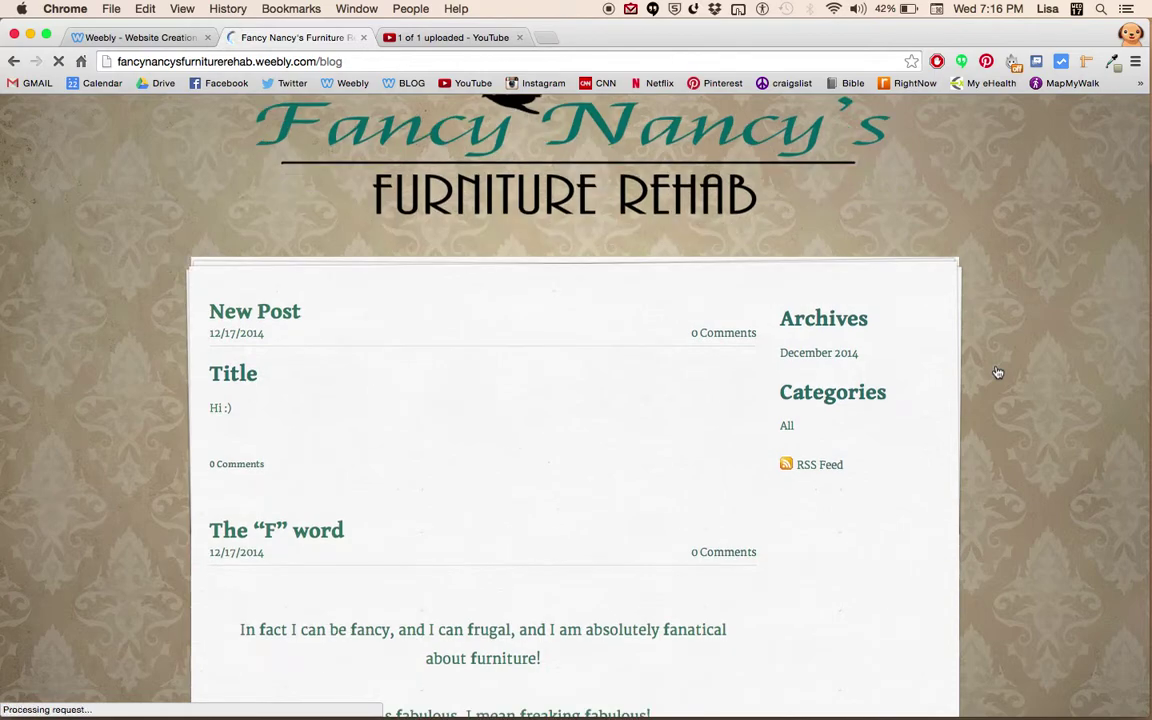
scroll(121, 352, down, 1)
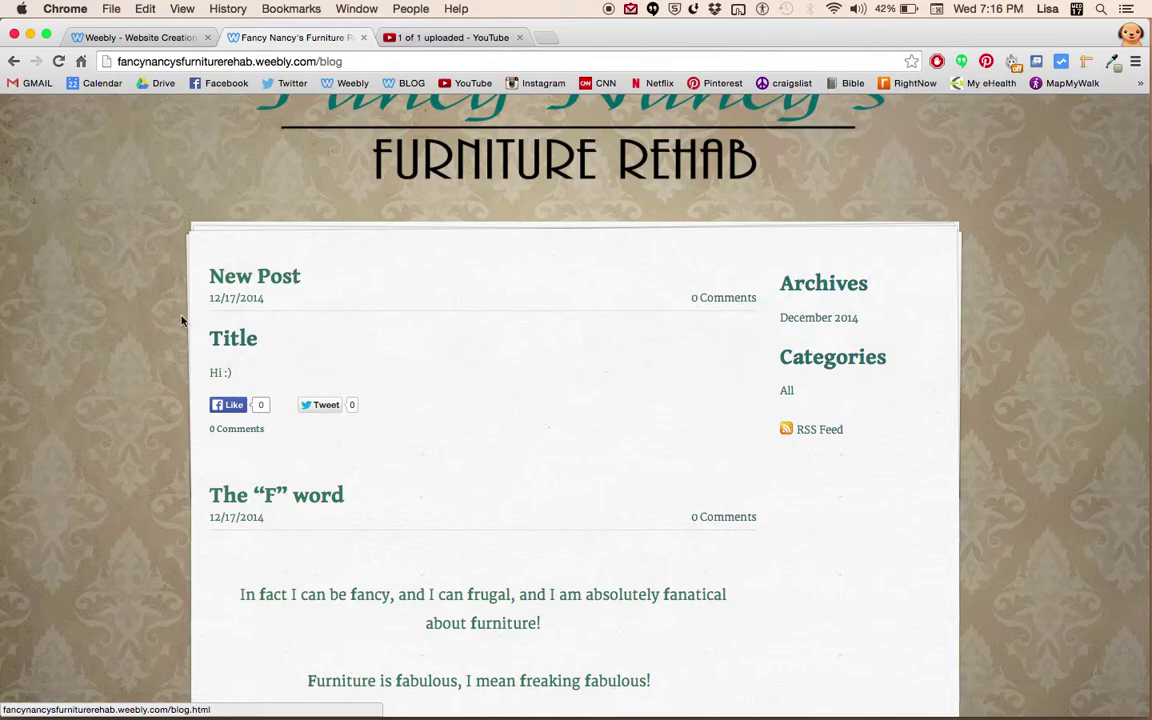
Return to the site editor, reopen the published post and add the line "changes =)" below "Hi :)"
click(147, 39)
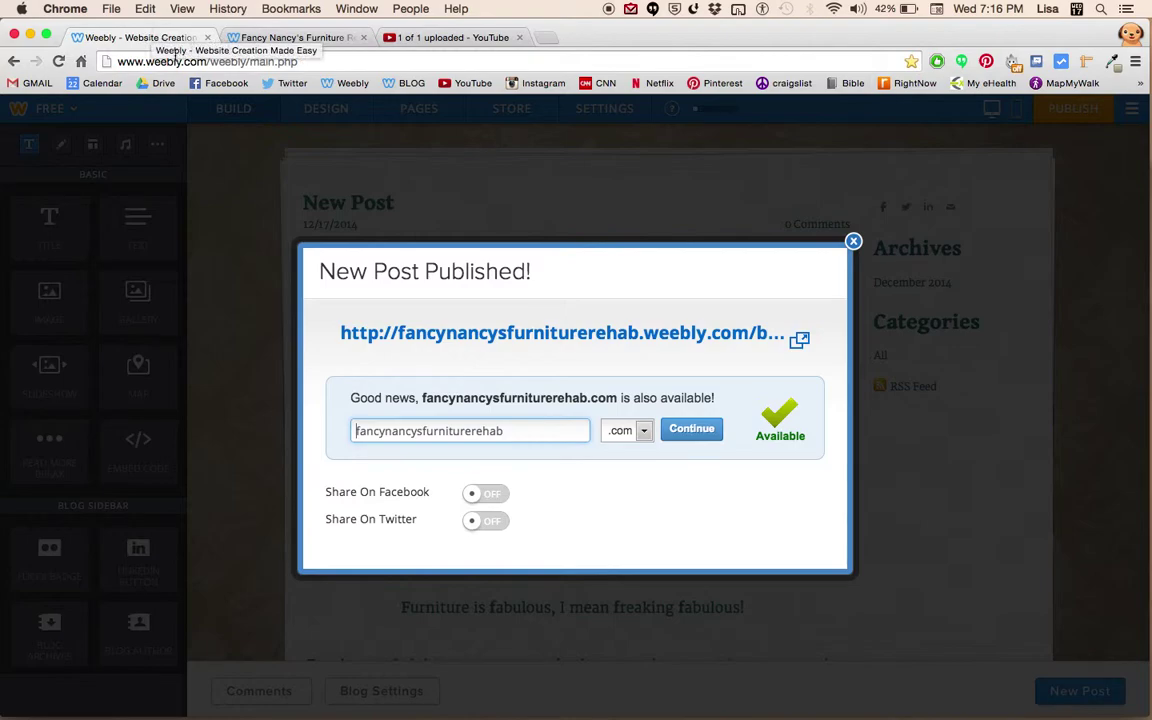
click(853, 243)
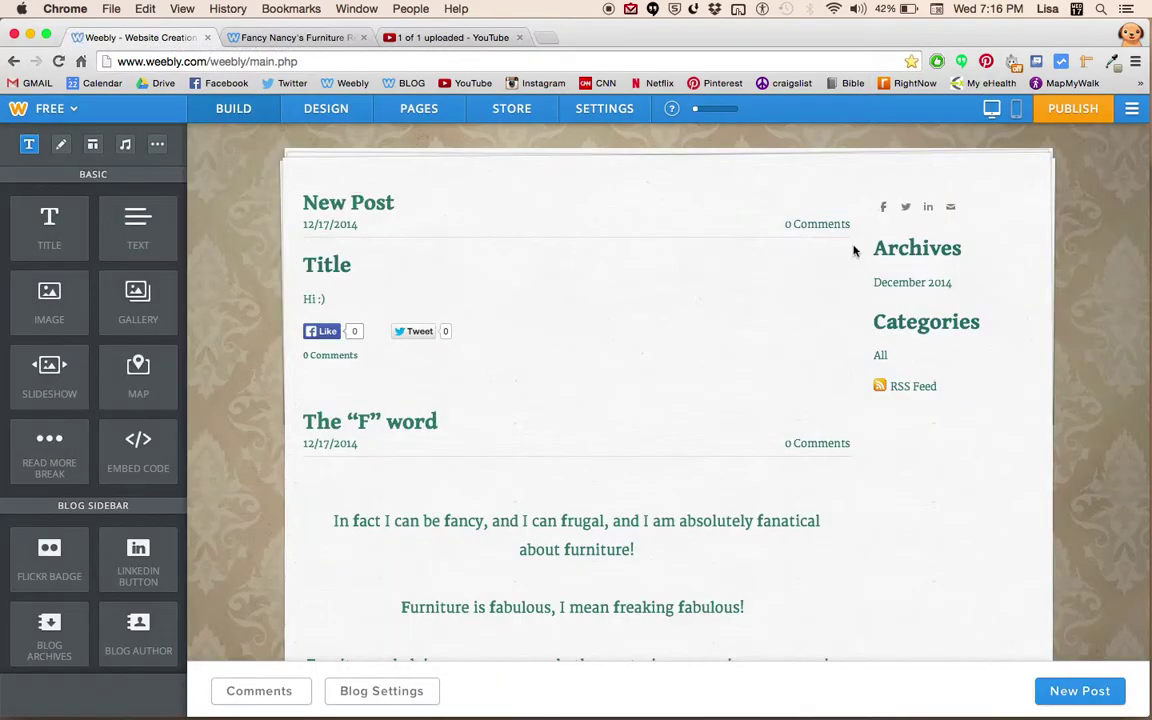
click(422, 263)
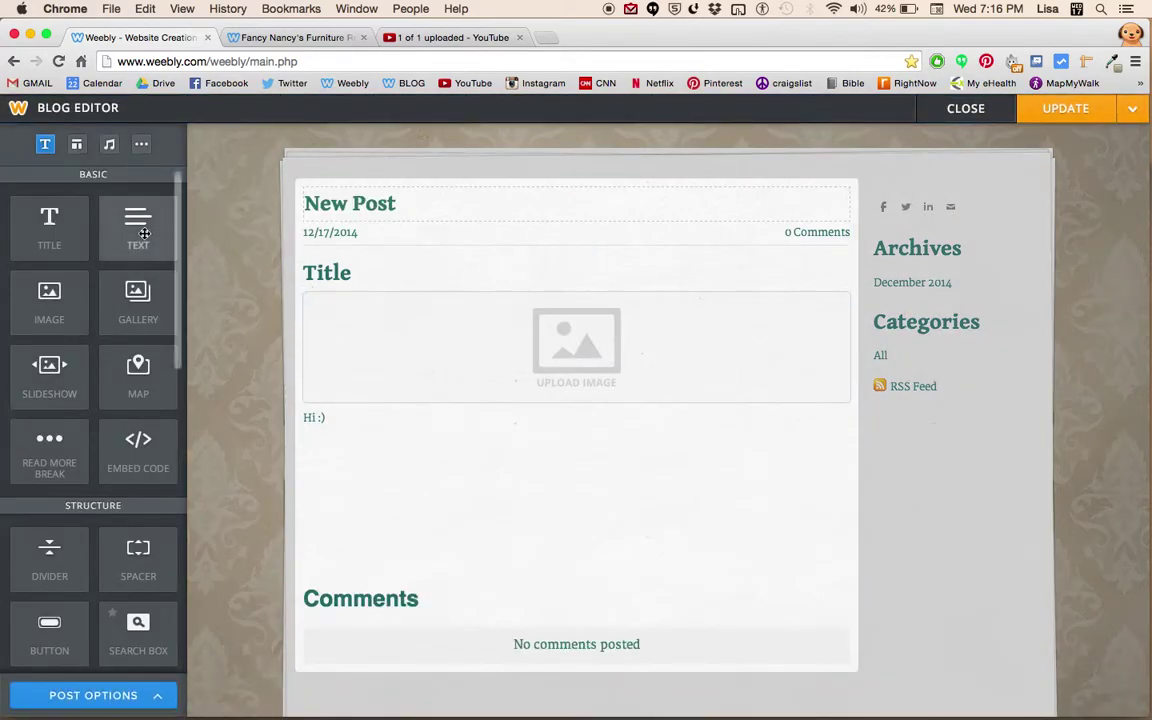
click(352, 416)
key(Return)
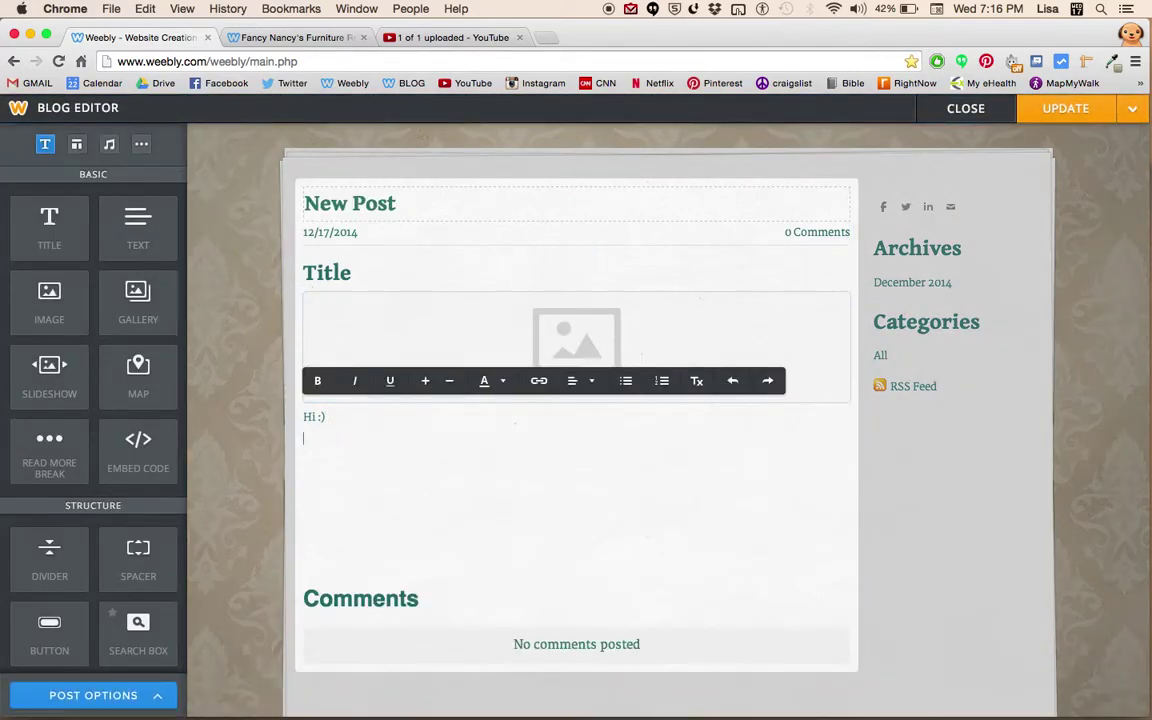
text(changes =))
click(423, 550)
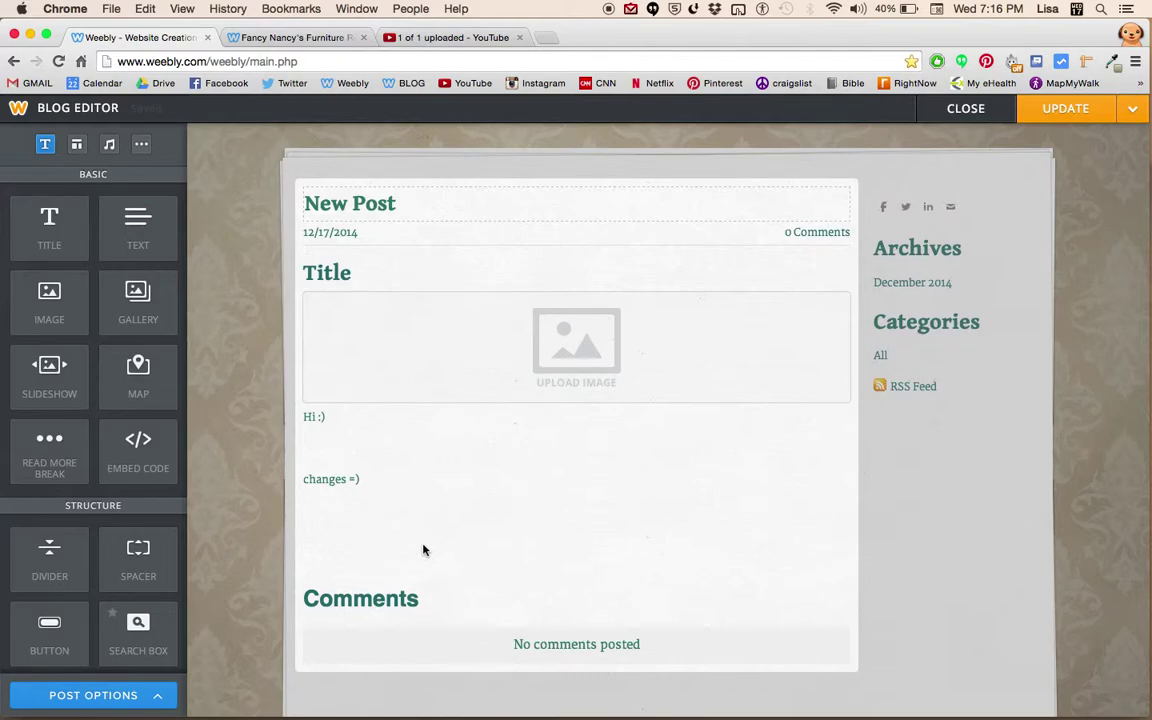